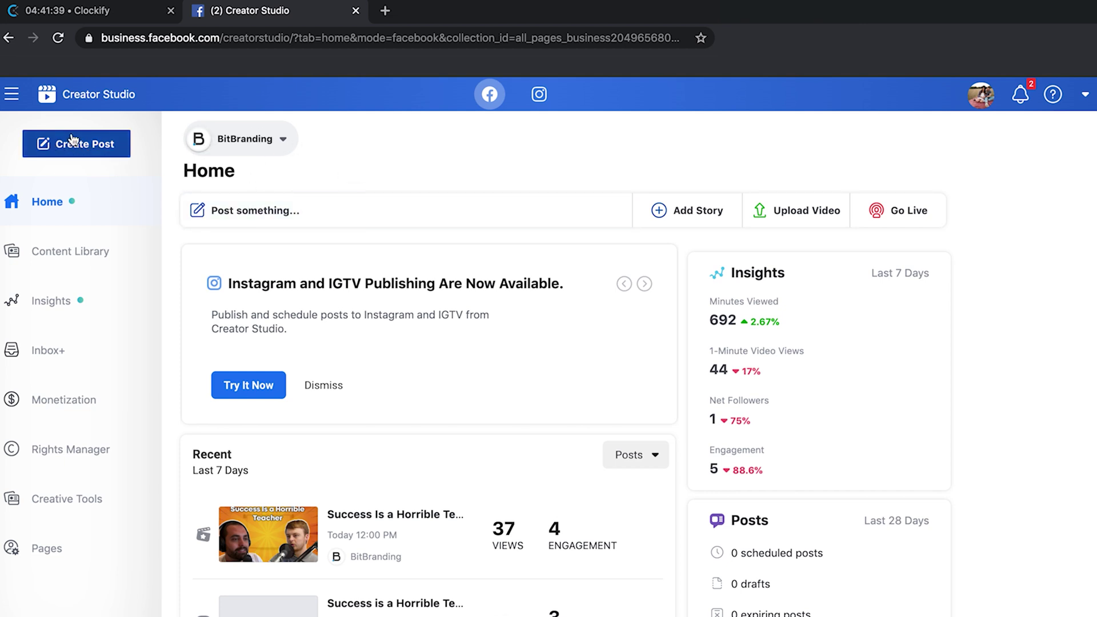
# Step: Create a new story for the BitBranding Page from the Create Post menu
pyautogui.click(93, 145)
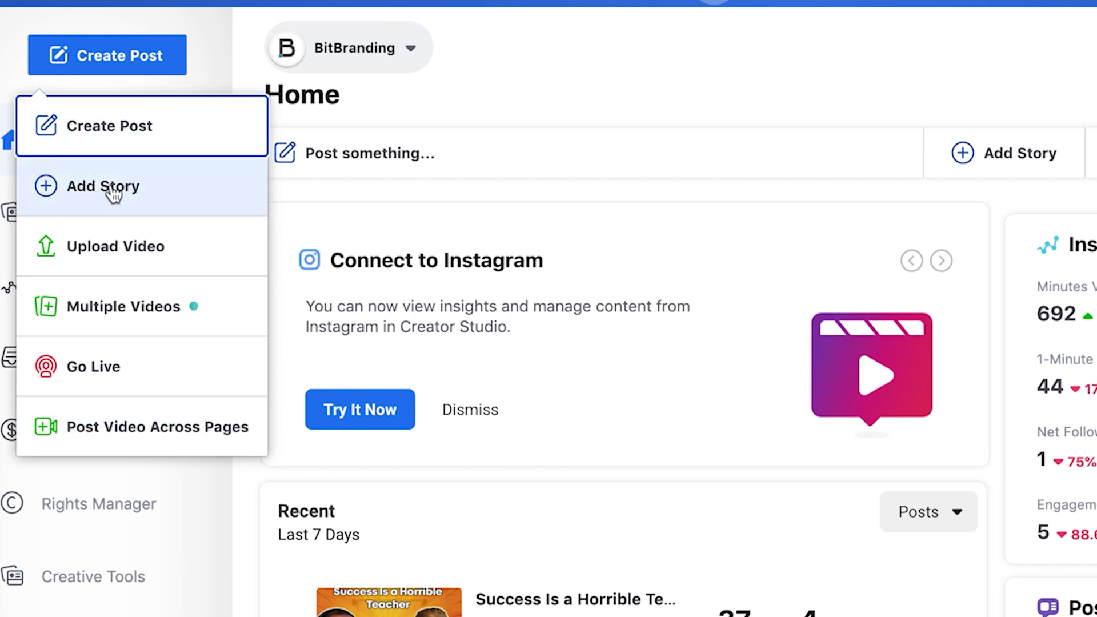
pyautogui.click(137, 182)
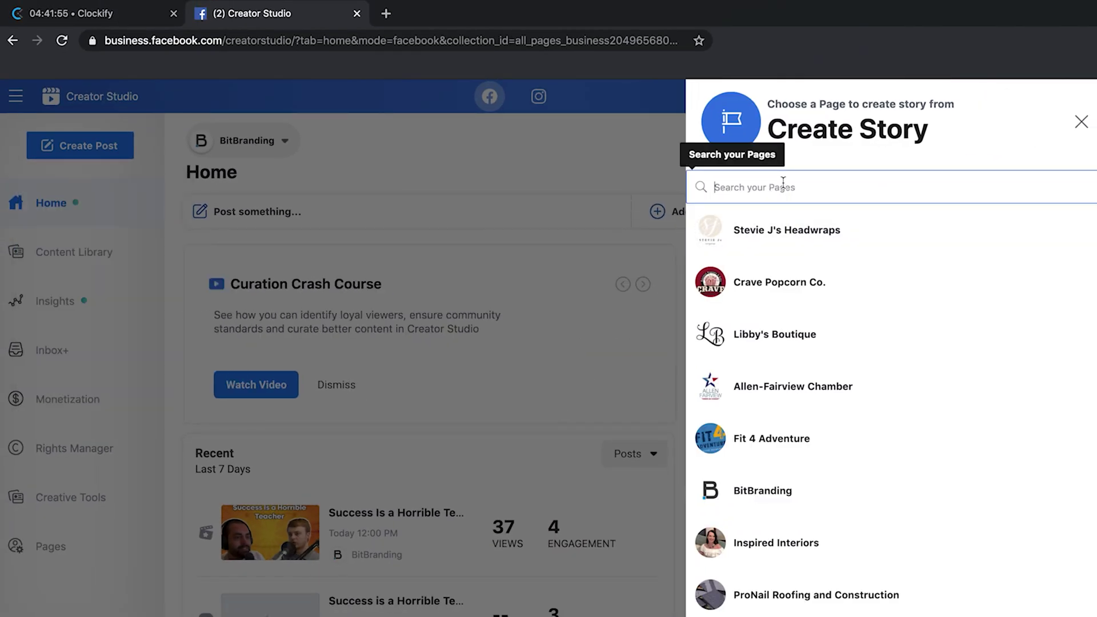
pyautogui.click(756, 503)
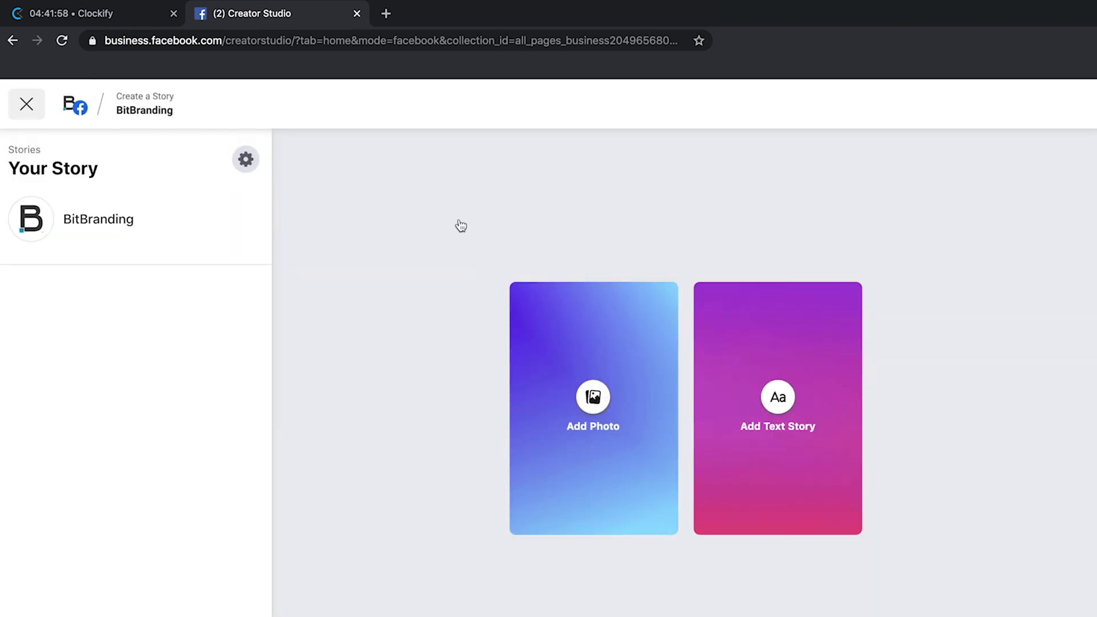
# Step: Add the laptop photo as the story image, discarding an empty text box
pyautogui.click(574, 357)
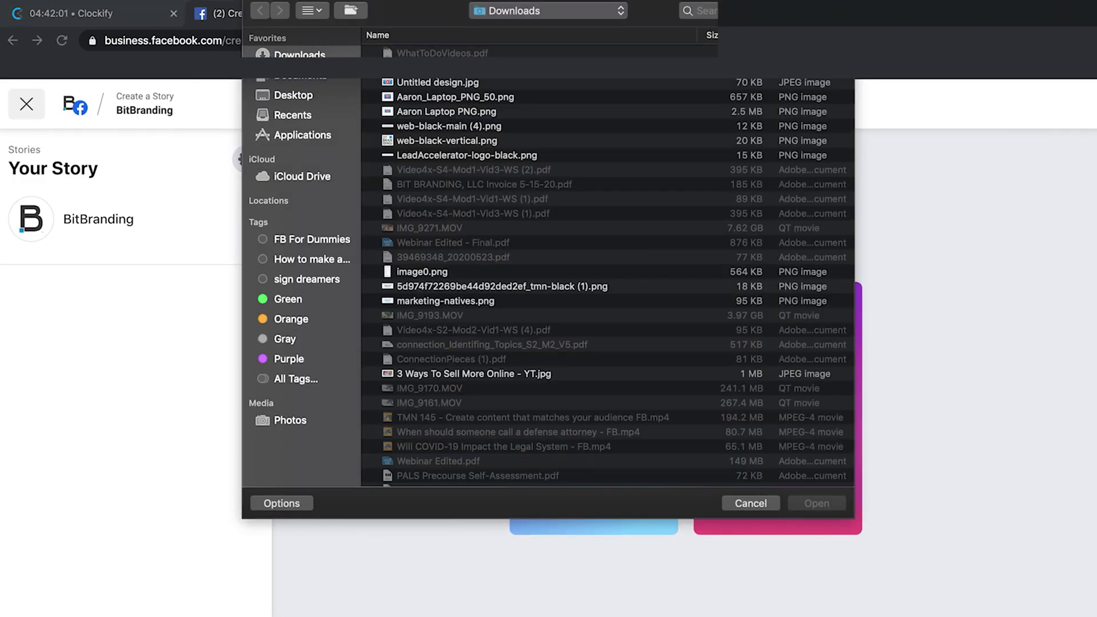
pyautogui.doubleClick(431, 99)
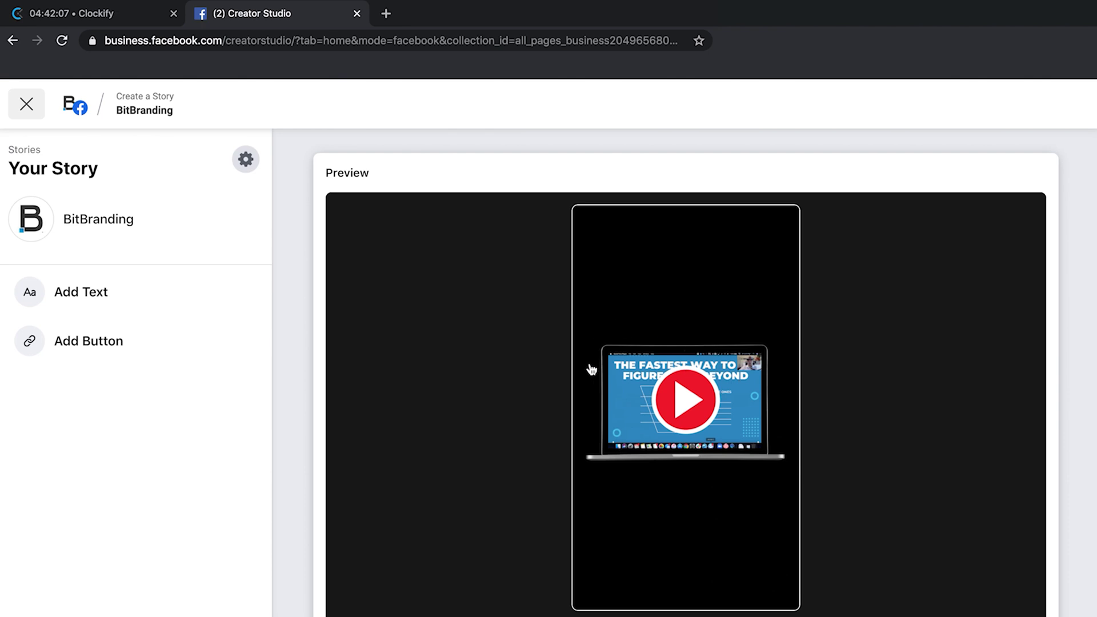
pyautogui.click(108, 297)
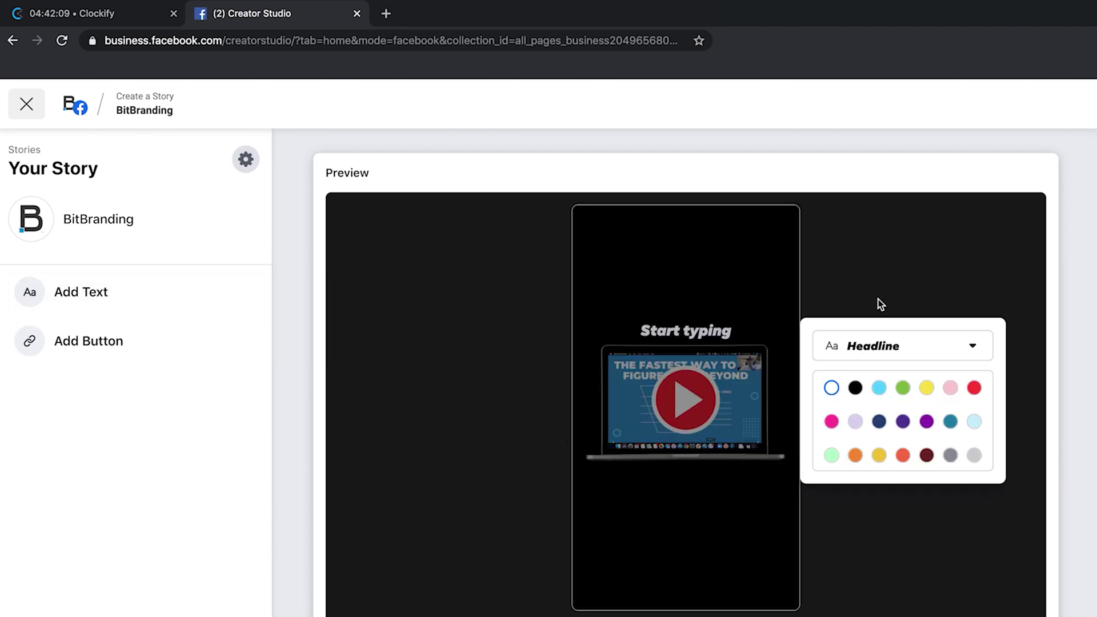
pyautogui.click(860, 347)
pyautogui.click(861, 347)
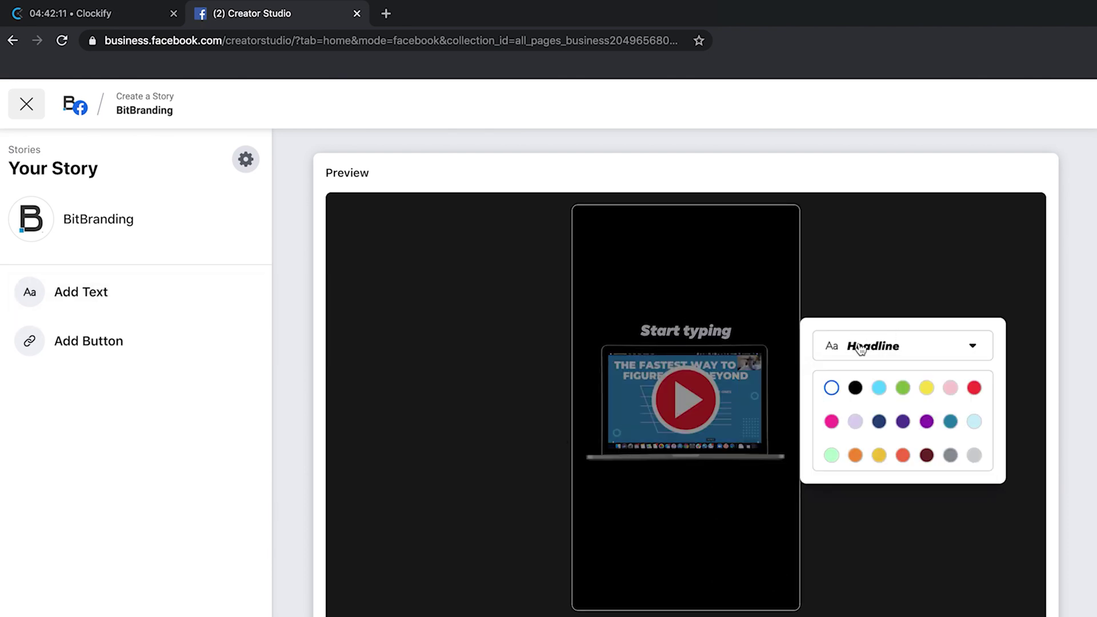
pyautogui.click(703, 261)
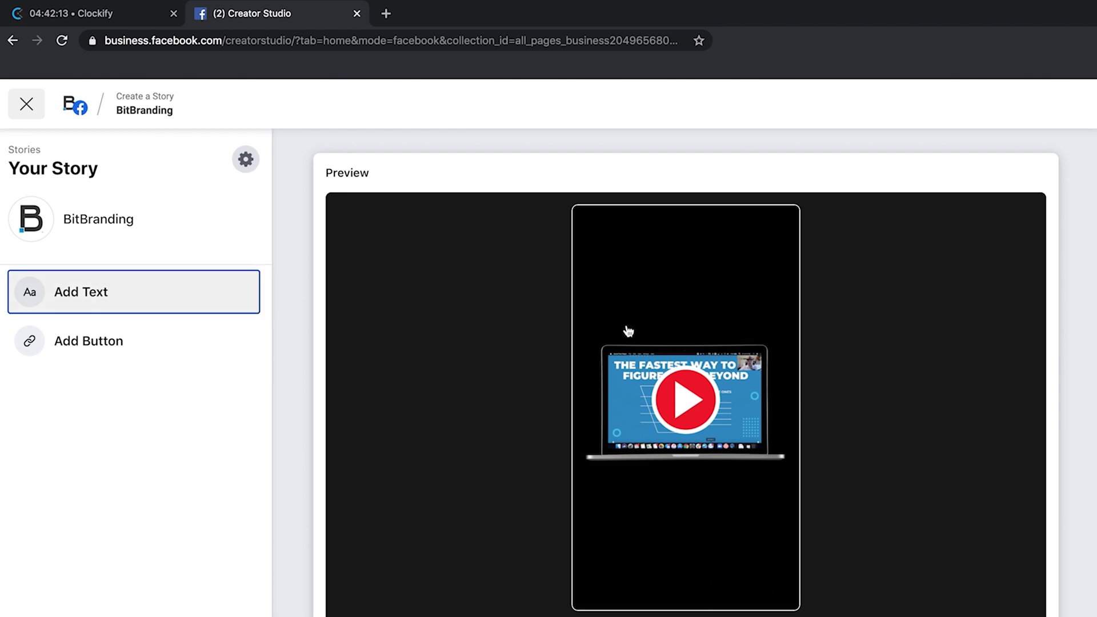
# Step: Add the headline 'The Leads Accelerator' and move it to the top of the story
pyautogui.click(91, 291)
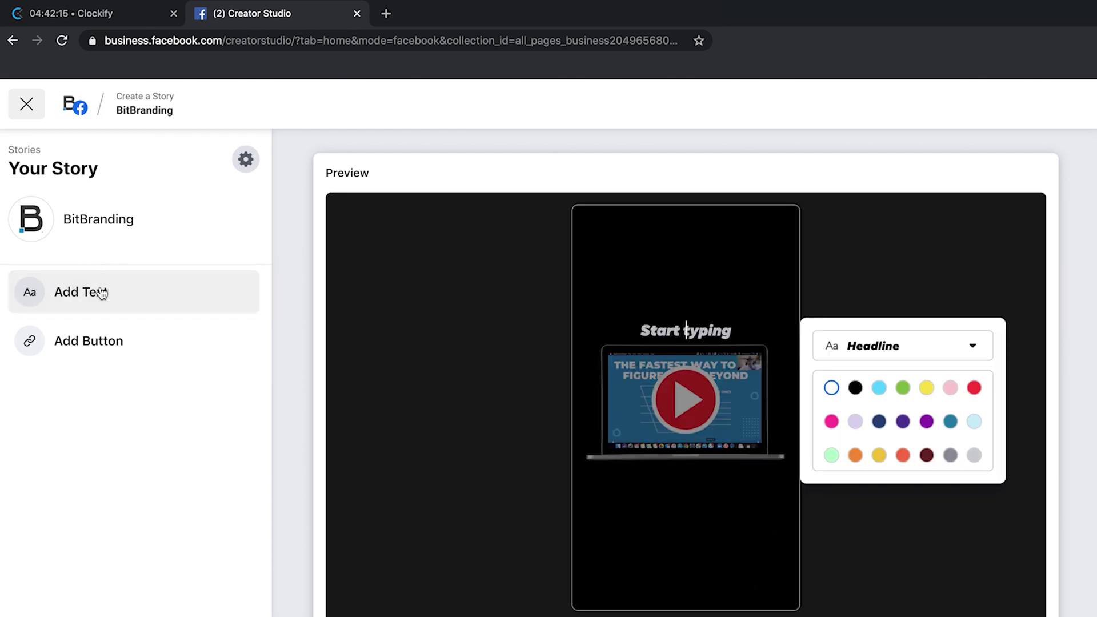
pyautogui.write('ThE')
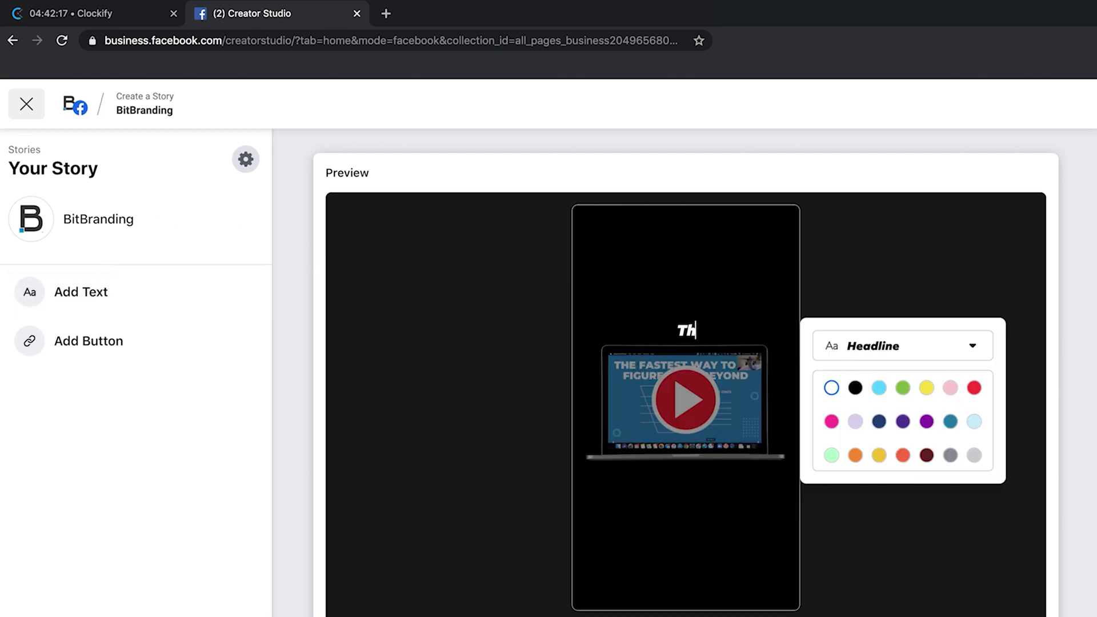
pyautogui.press('BackSpace')
pyautogui.write('E')
pyautogui.press('BackSpace')
pyautogui.press('BackSpace')
pyautogui.write('e Leads Accelerator')
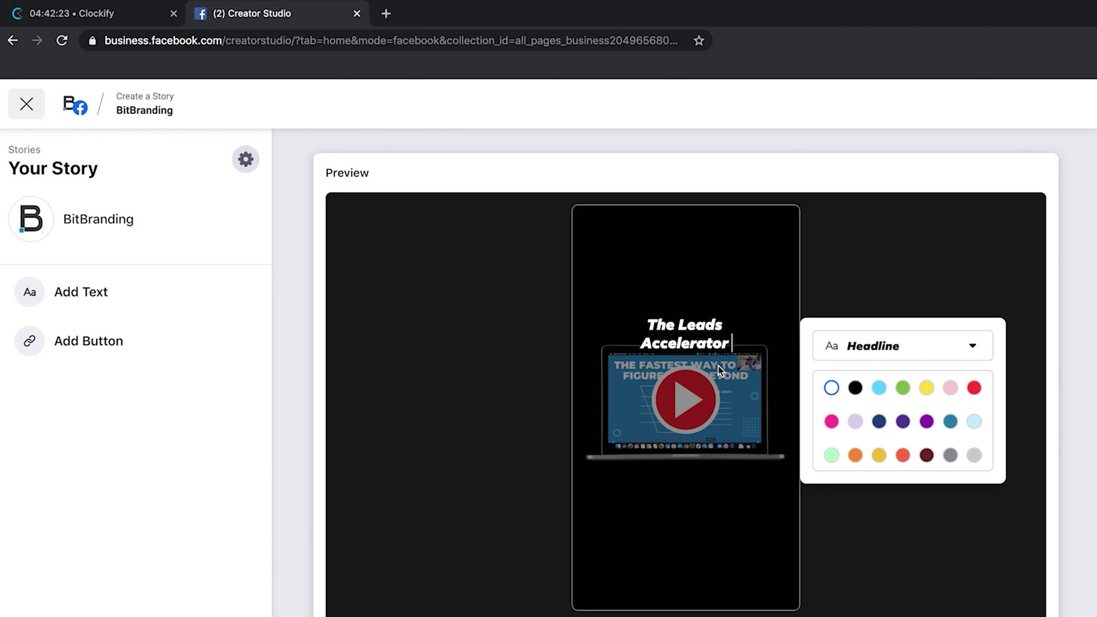
pyautogui.click(732, 297)
pyautogui.moveTo(690, 400); pyautogui.dragTo(694, 264)
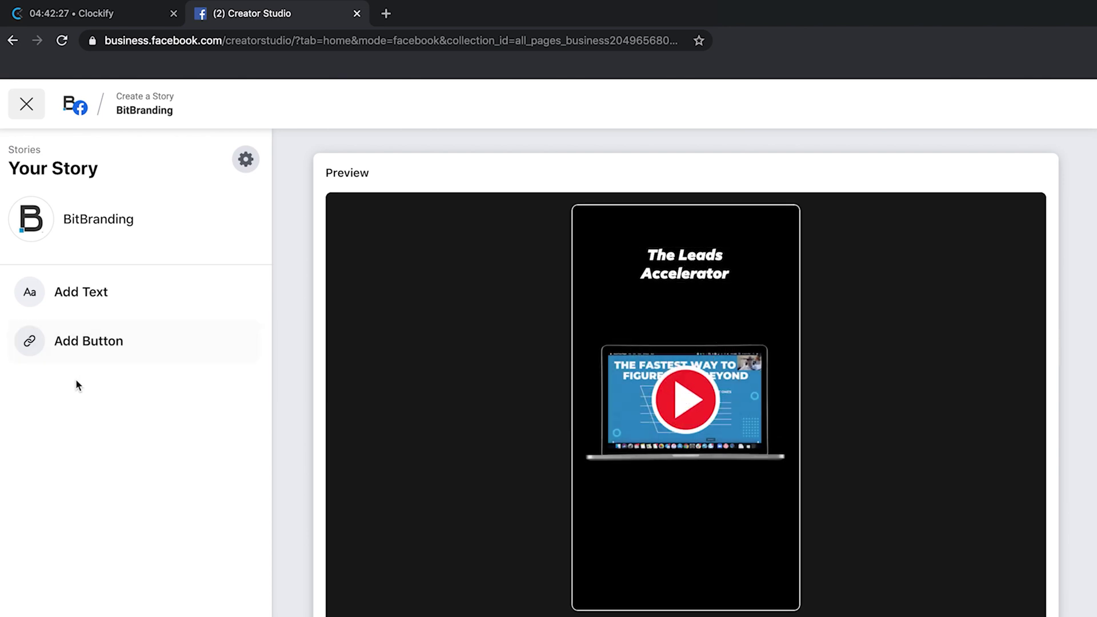
# Step: Add a solid white Learn More button to the story, ready for its link
pyautogui.click(99, 349)
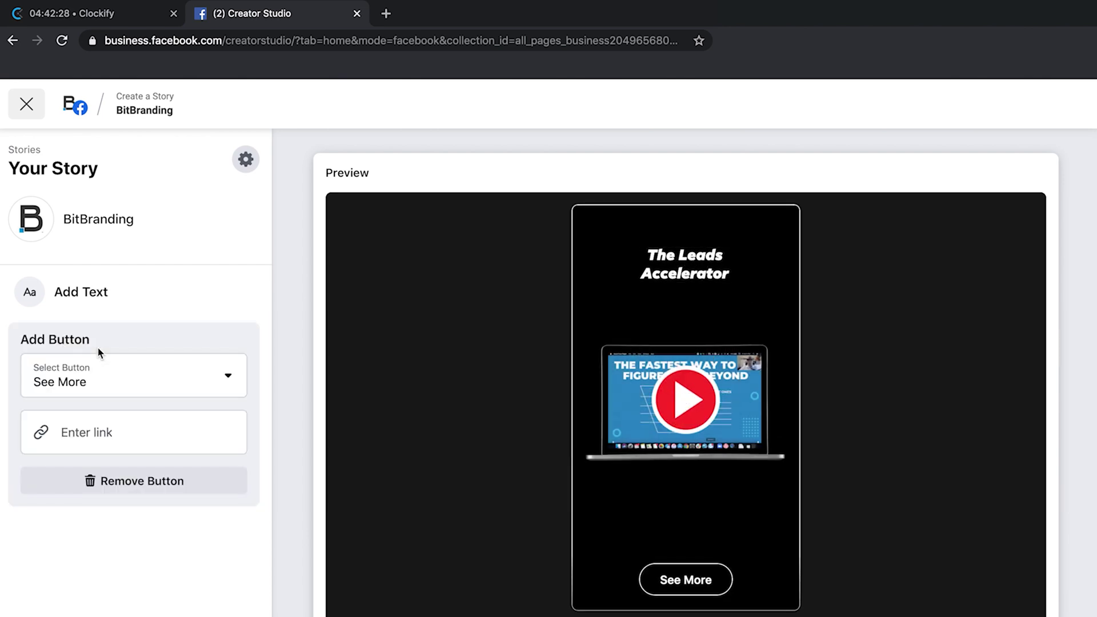
pyautogui.click(686, 582)
pyautogui.scroll(-1, 728, 491)
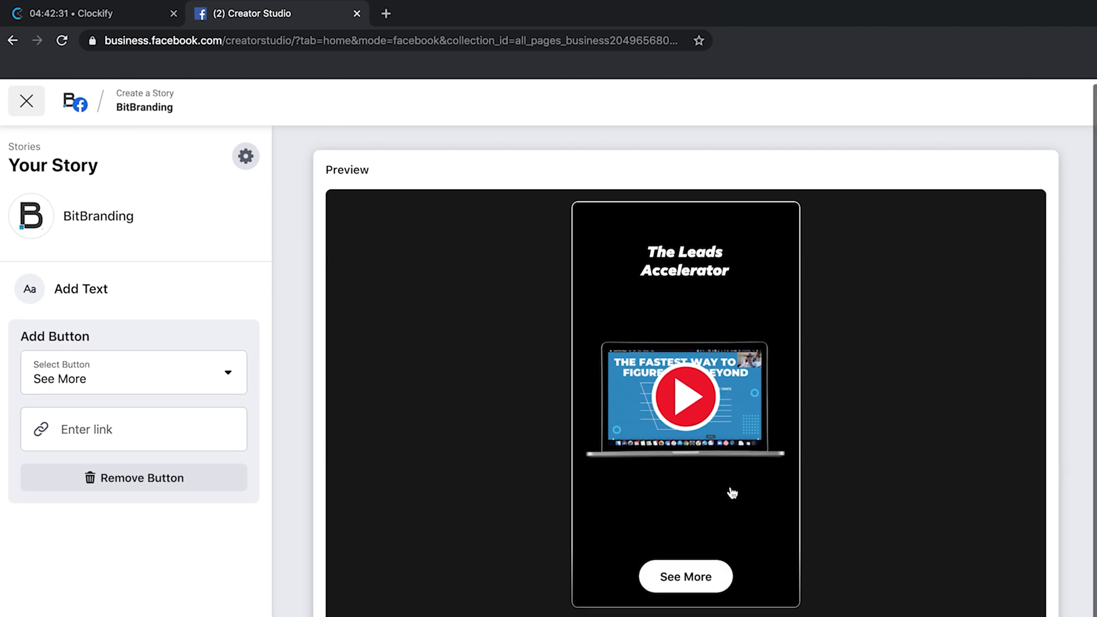
pyautogui.click(124, 421)
pyautogui.click(86, 373)
pyautogui.click(86, 372)
pyautogui.click(86, 372)
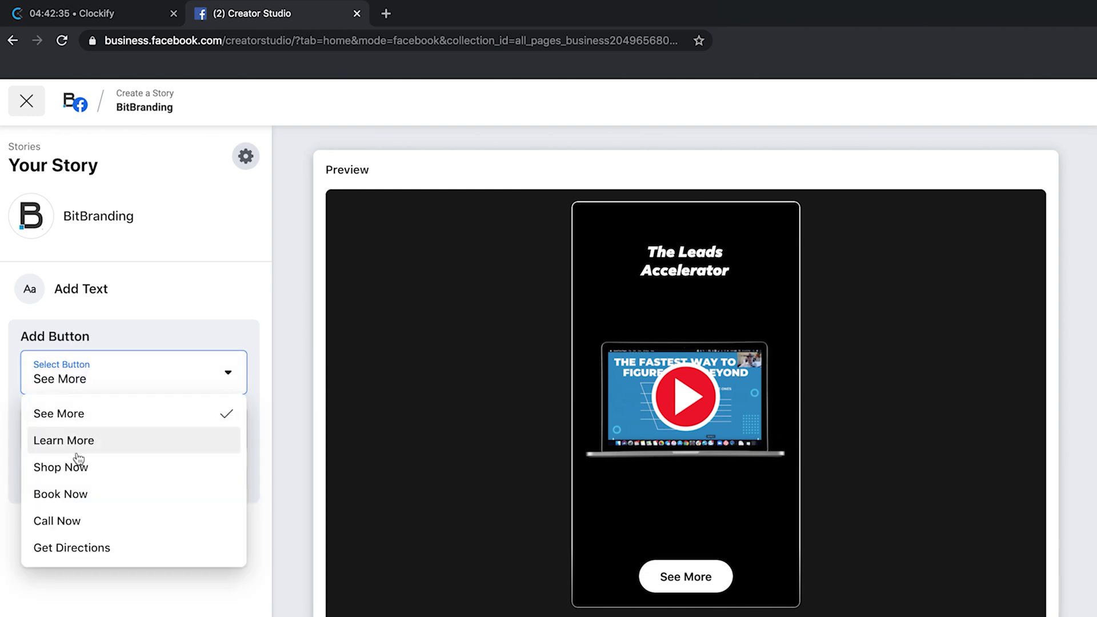
pyautogui.click(83, 441)
pyautogui.click(101, 433)
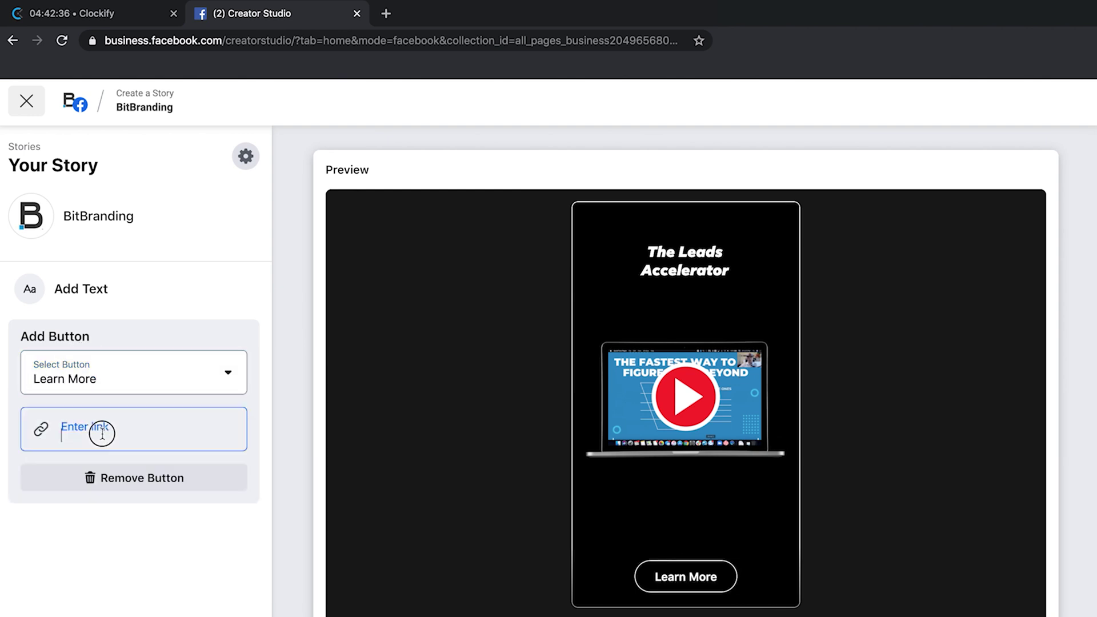
# Step: Load the Leads Accelerator optin page in a new tab and copy its address
pyautogui.click(382, 13)
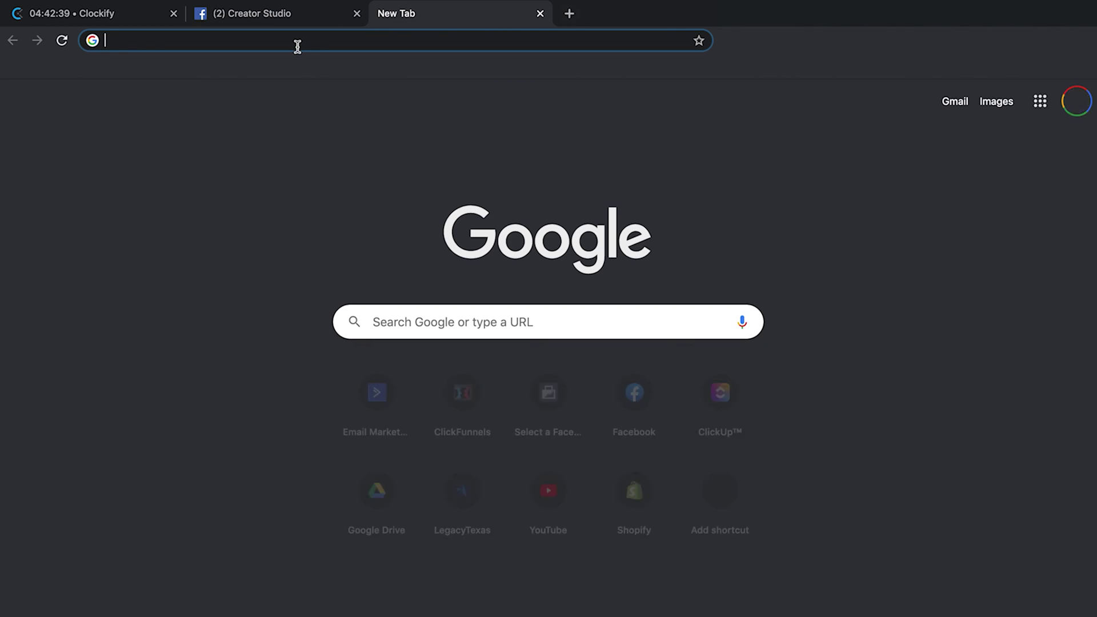
pyautogui.write('bit')
pyautogui.press('BackSpace')
pyautogui.press('BackSpace')
pyautogui.press('BackSpace')
pyautogui.press('BackSpace')
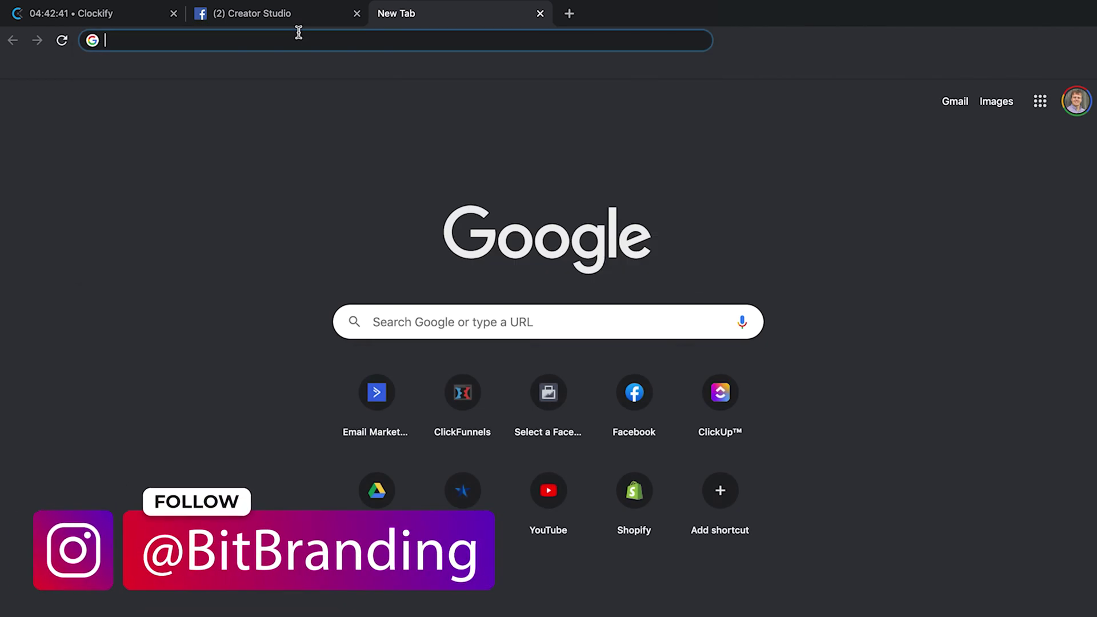
pyautogui.write('leads')
pyautogui.press('Return')
pyautogui.click(299, 33)
pyautogui.click(269, 36)
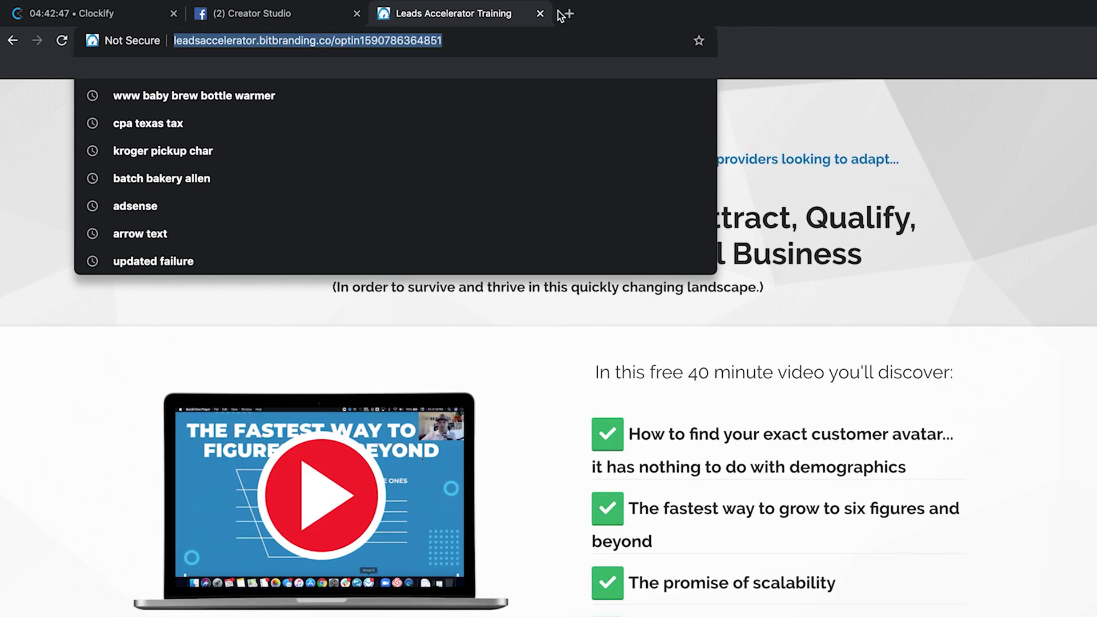
# Step: Paste the optin page URL as the Learn More button's link
pyautogui.click(540, 13)
pyautogui.click(283, 14)
pyautogui.click(127, 437)
pyautogui.press('super+v')
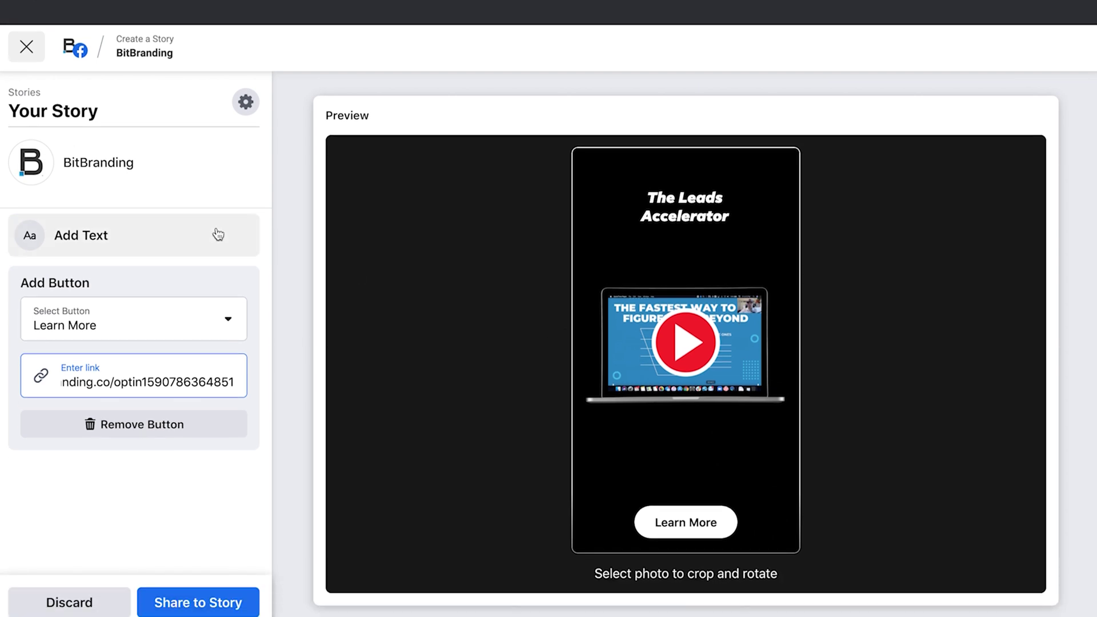
# Step: Share the story, then confirm it appears as Active under Content Library Stories
pyautogui.click(199, 602)
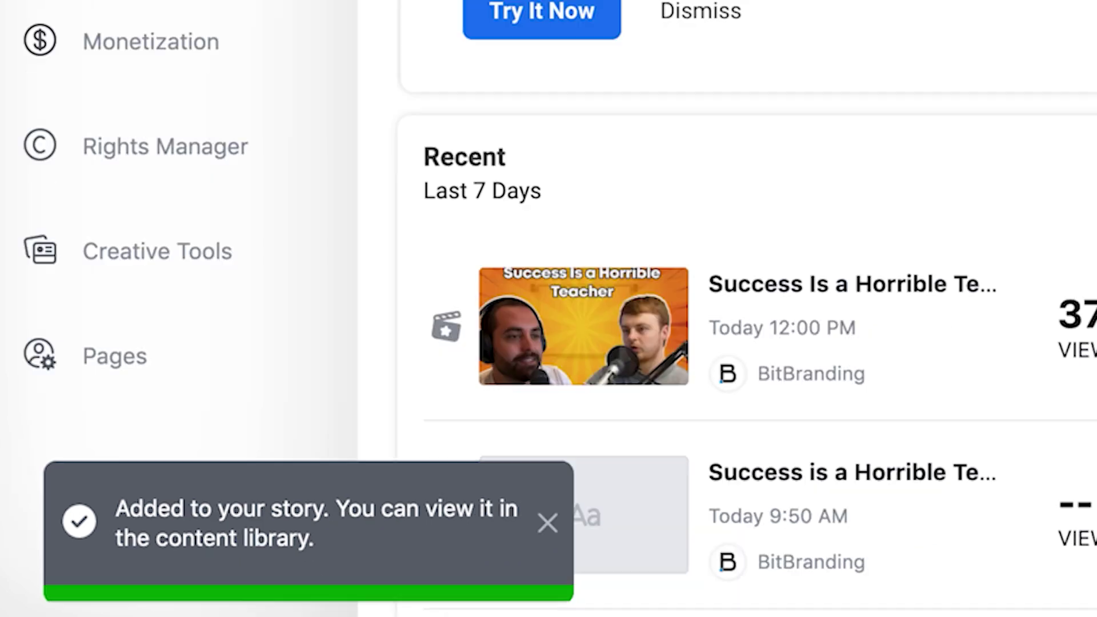
pyautogui.click(79, 196)
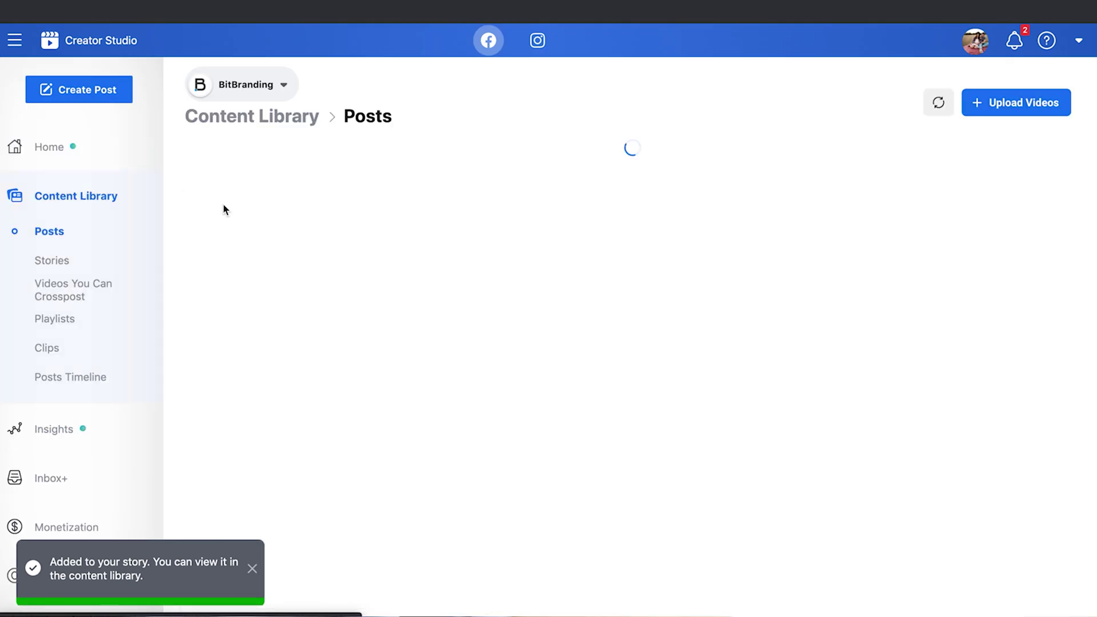
pyautogui.click(63, 262)
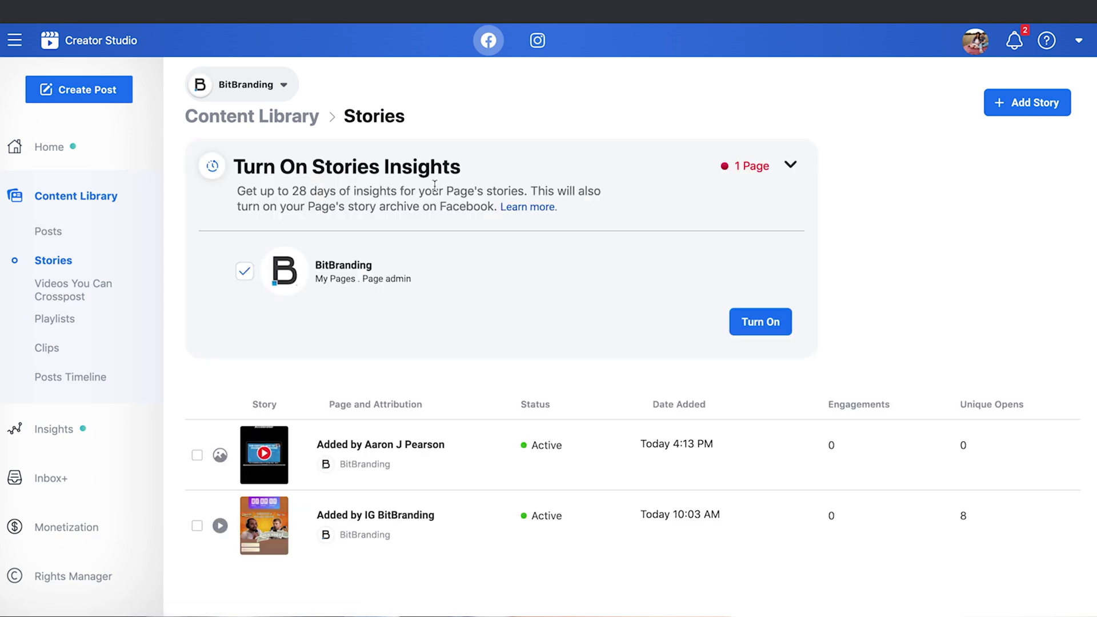
pyautogui.scroll(-2, 435, 186)
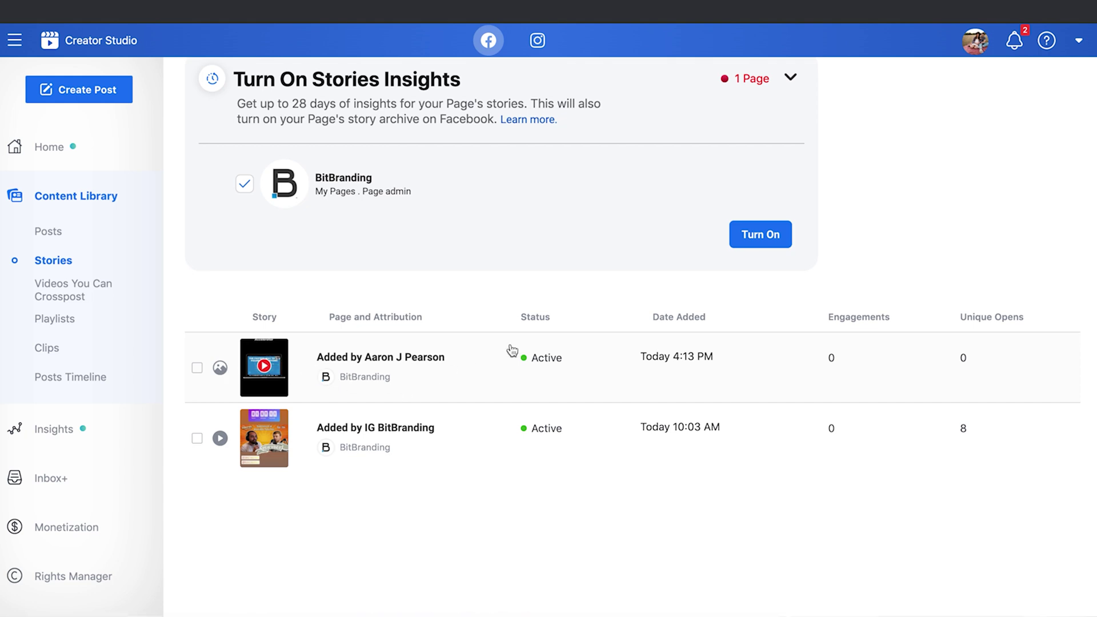
pyautogui.click(68, 261)
pyautogui.click(95, 92)
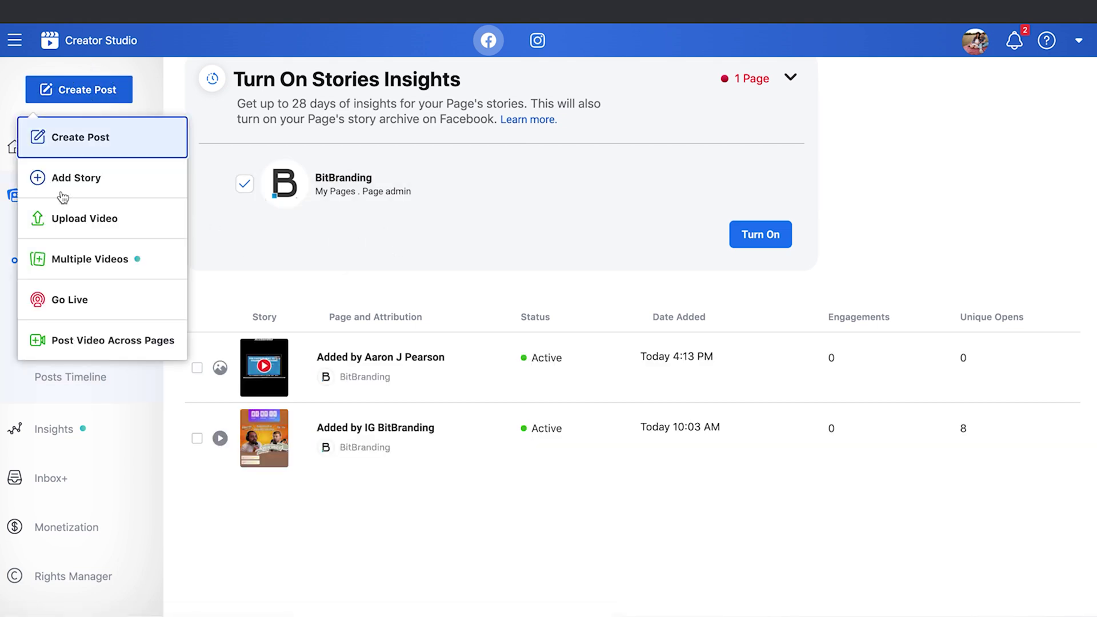
pyautogui.click(95, 183)
pyautogui.click(804, 130)
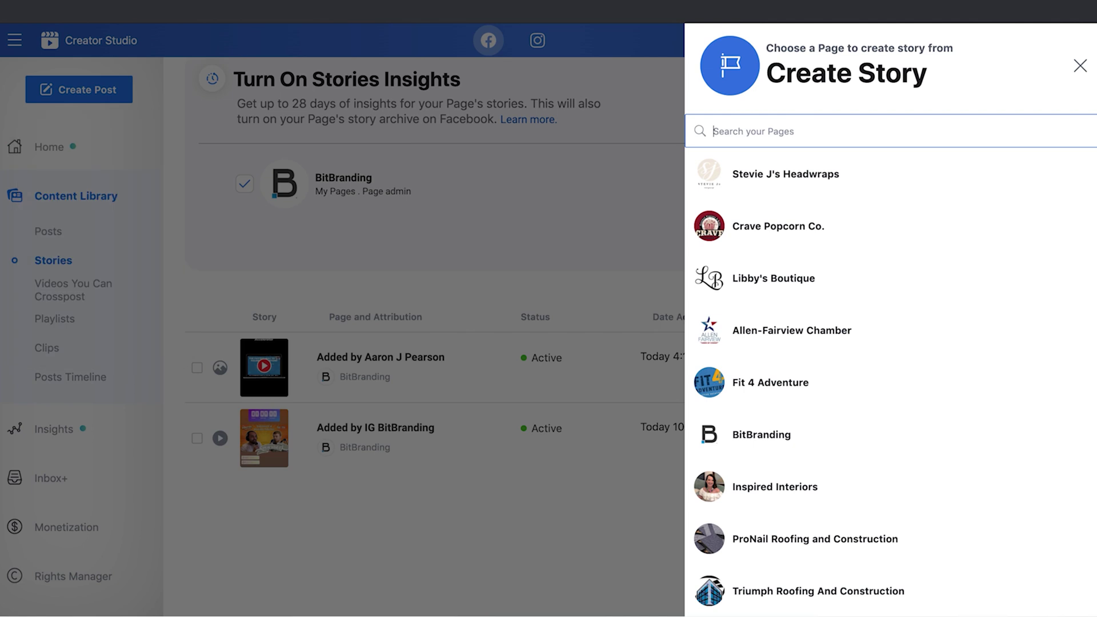
pyautogui.write('bit')
pyautogui.click(803, 174)
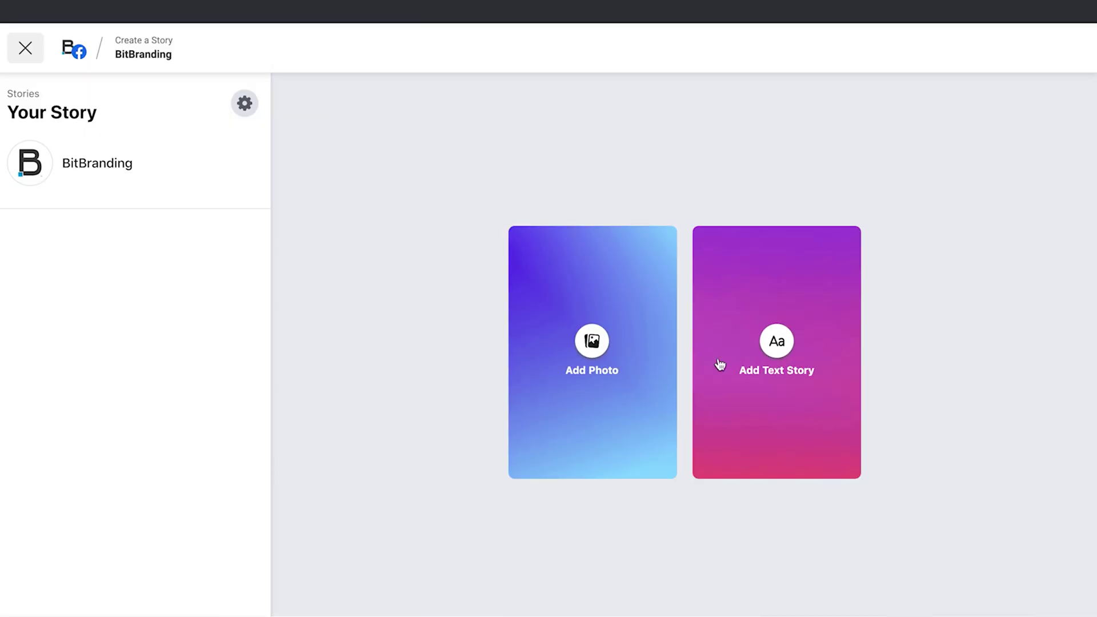
pyautogui.click(759, 335)
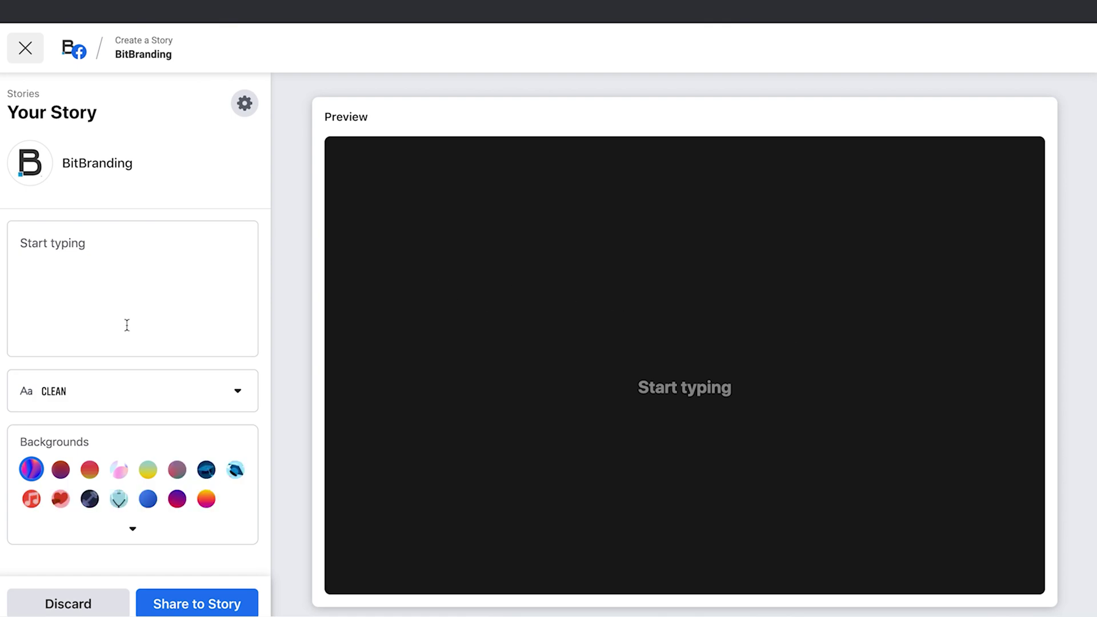
pyautogui.click(122, 276)
pyautogui.write('We ar')
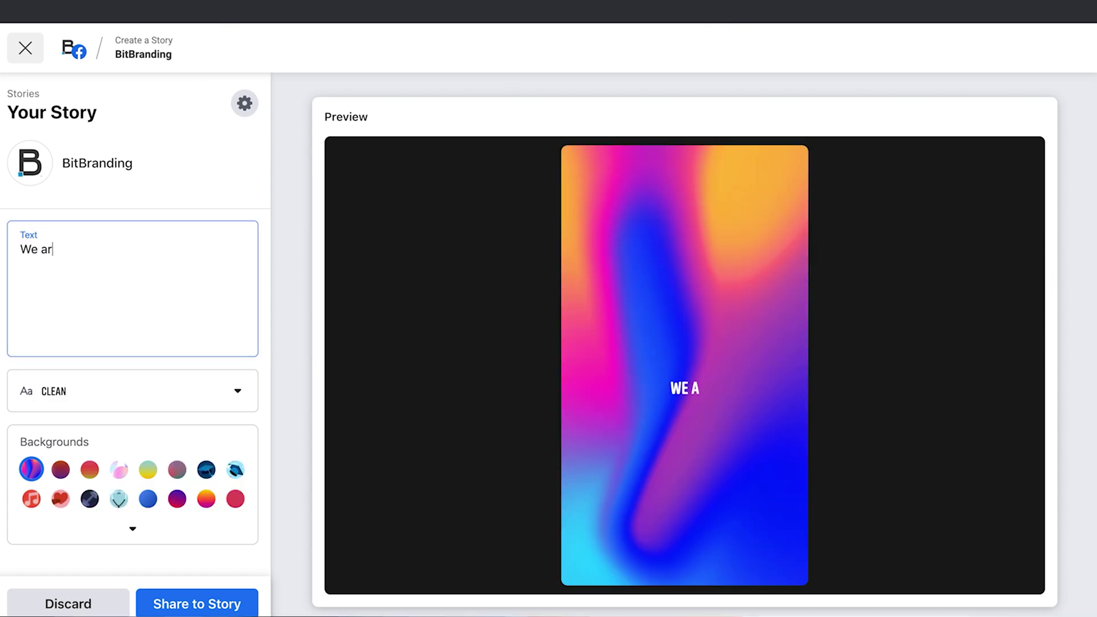
pyautogui.write('e doing testing right!')
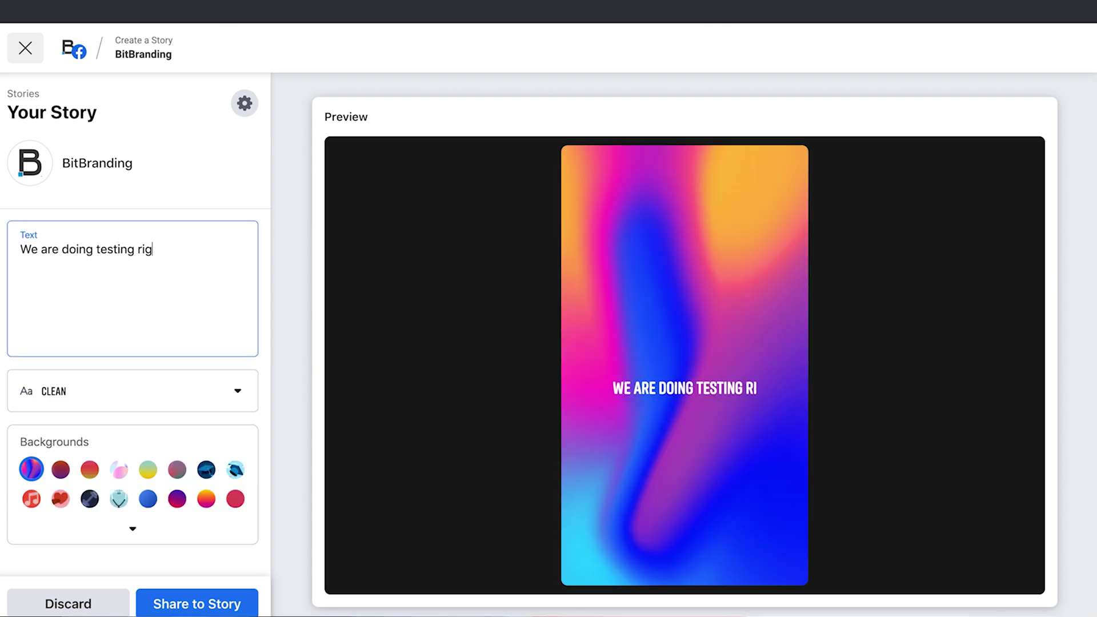
pyautogui.click(148, 469)
pyautogui.scroll(-1, 214, 390)
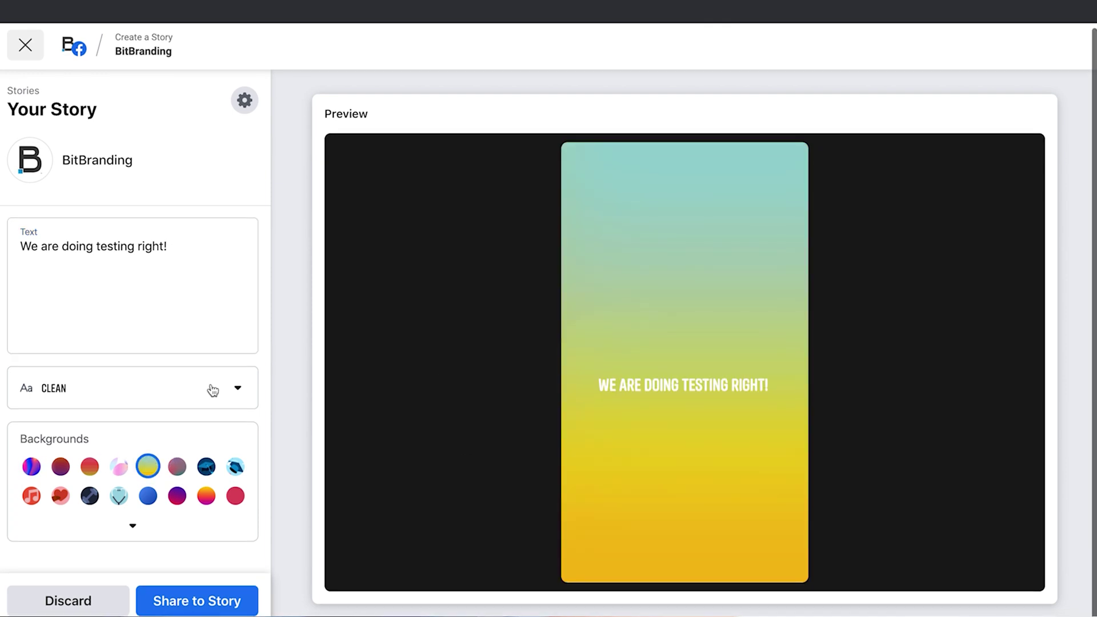
pyautogui.click(25, 46)
pyautogui.click(731, 264)
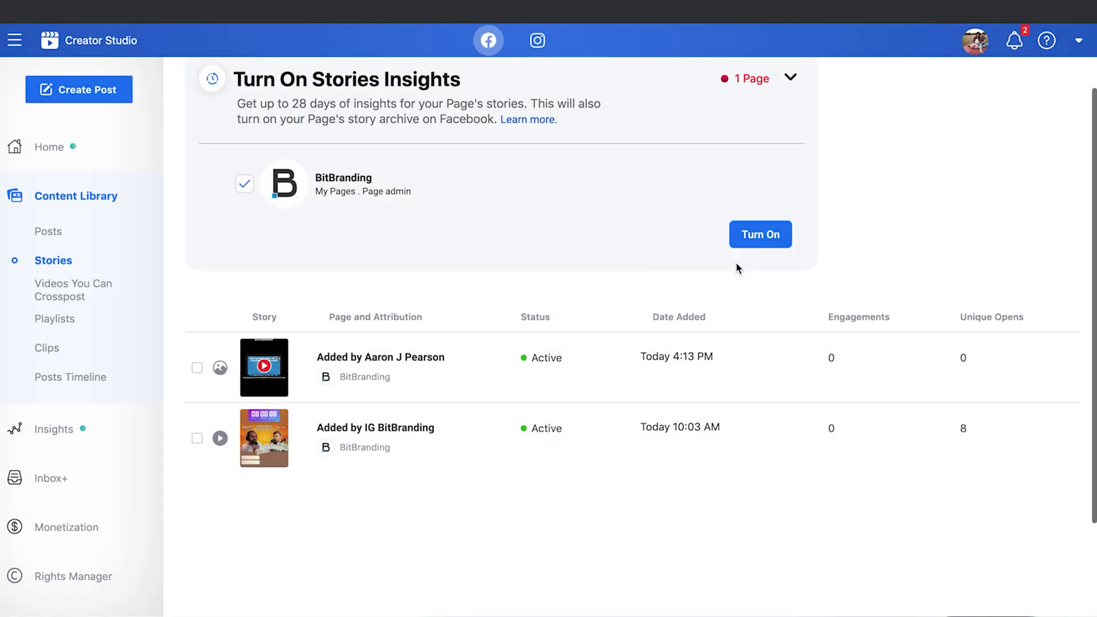